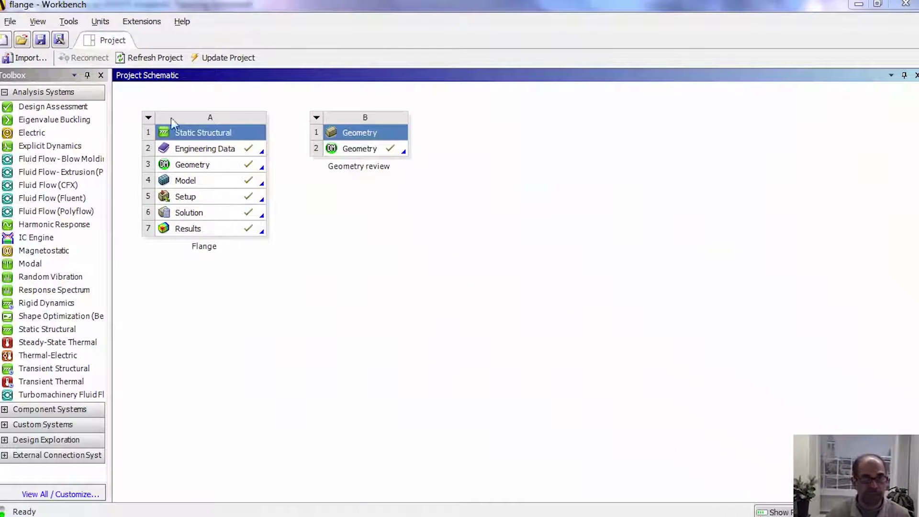
Check that Beta Options is enabled in the Workbench Appearance options and accept the settings
{"action": "left_click", "coordinate": [69, 20]}
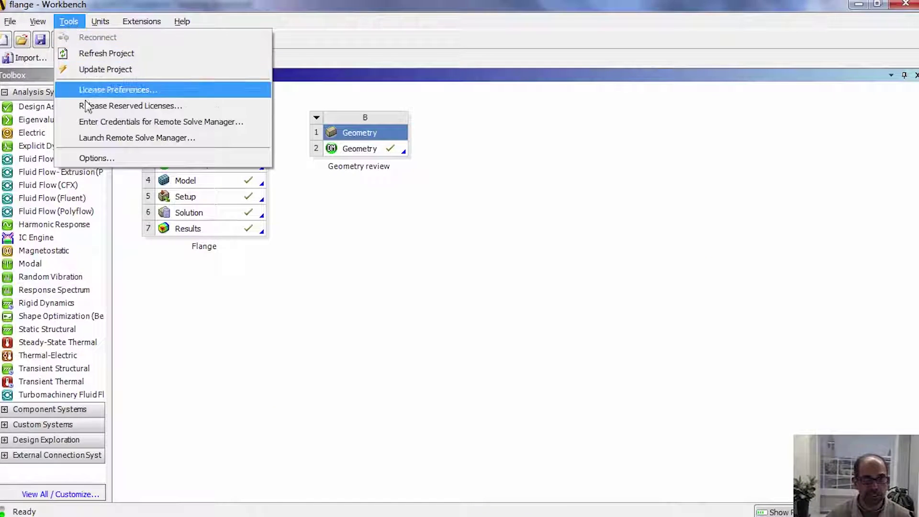
{"action": "left_click", "coordinate": [89, 159]}
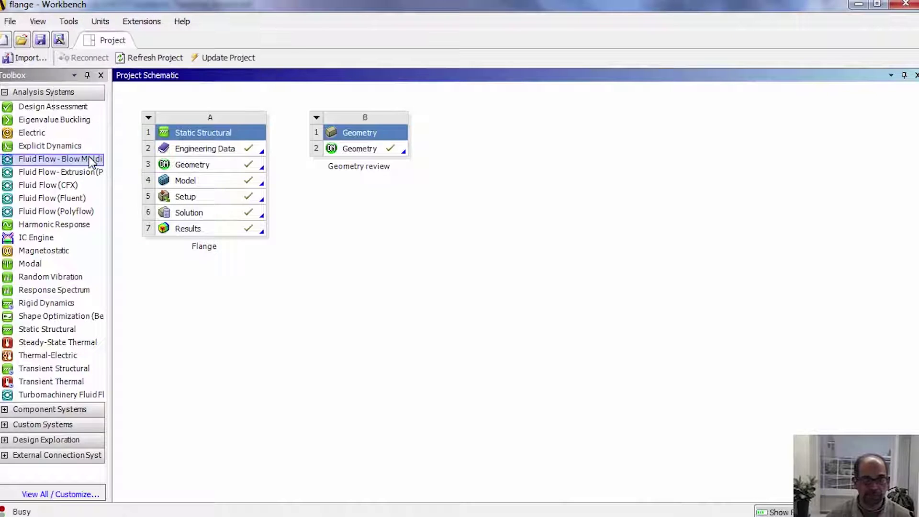
{"action": "left_click", "coordinate": [263, 101]}
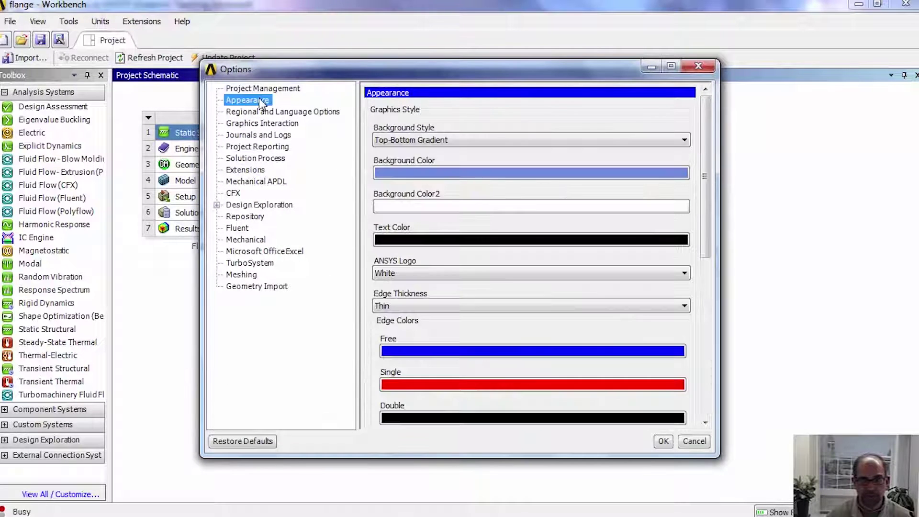
{"action": "left_click_drag", "start_coordinate": [711, 246], "coordinate": [712, 369]}
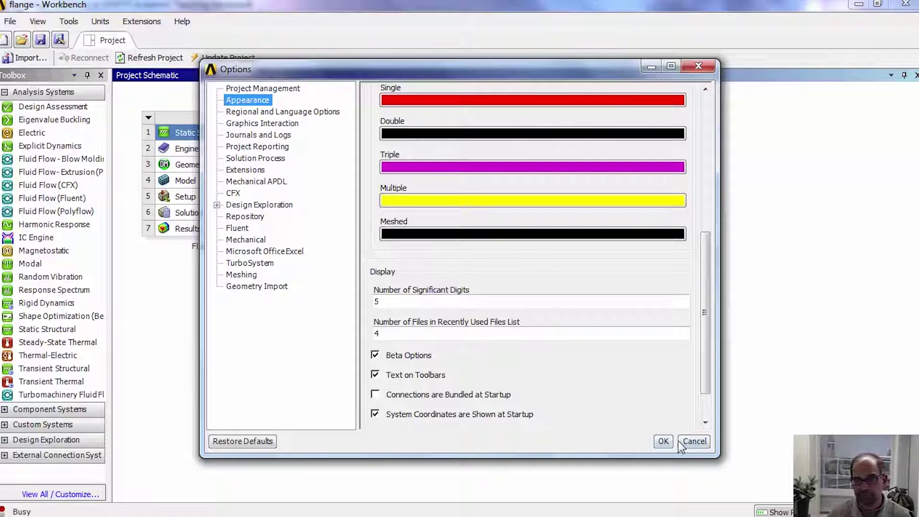
{"action": "left_click", "coordinate": [664, 441]}
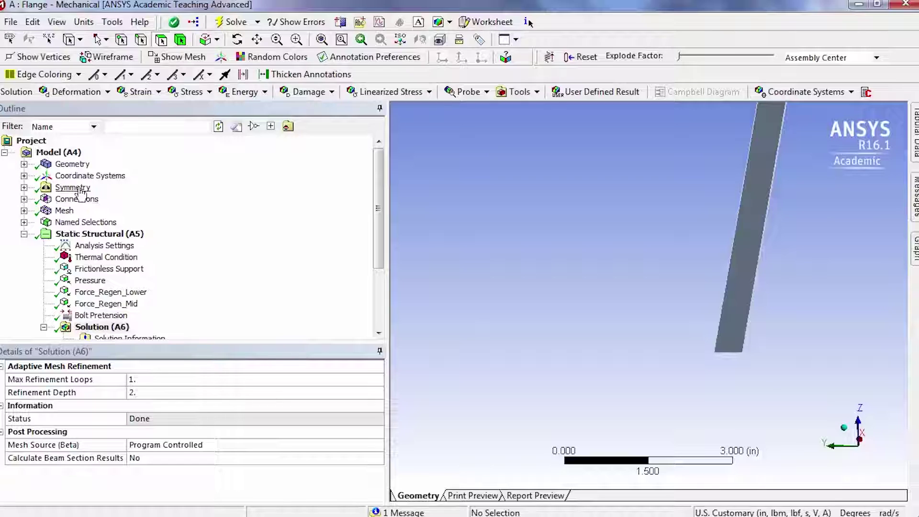
Set the Symmetry object's Graphical Expansion 1 to 2 repeats with the Half method
{"action": "left_click", "coordinate": [78, 190]}
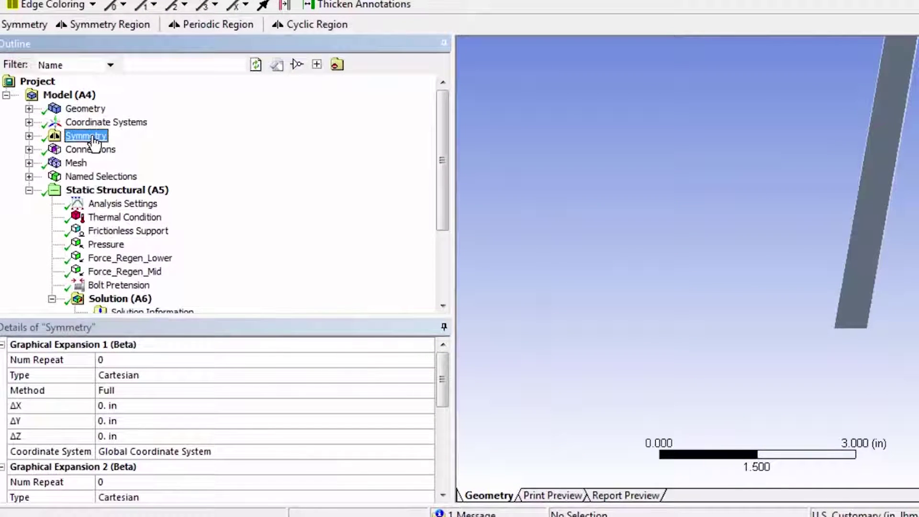
{"action": "left_click", "coordinate": [109, 360]}
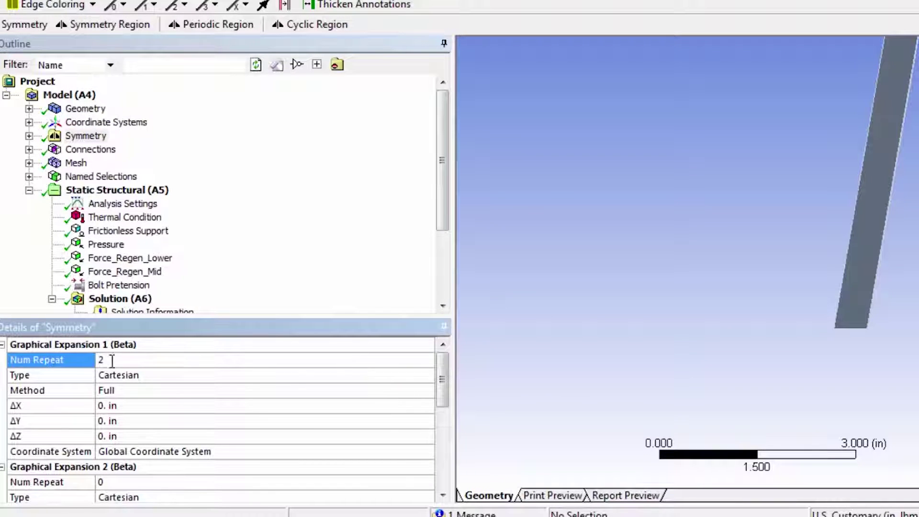
{"action": "left_click", "coordinate": [125, 393]}
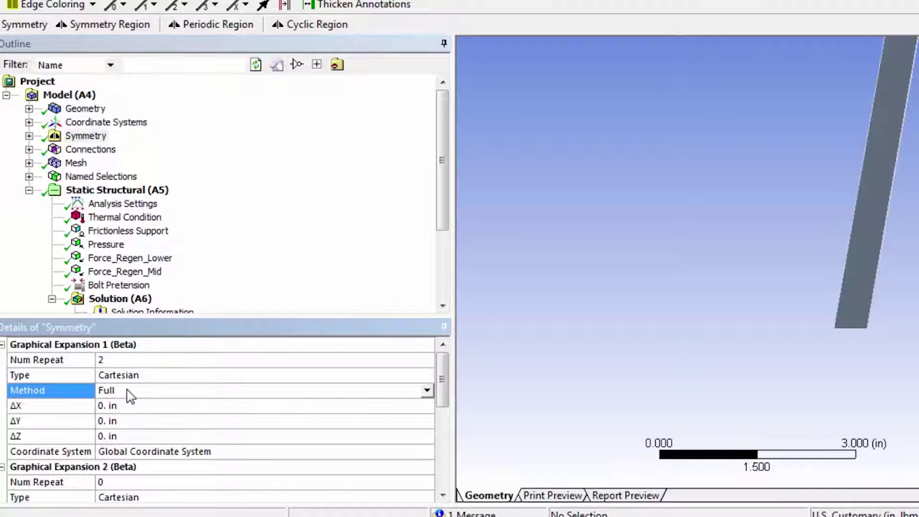
{"action": "left_click", "coordinate": [427, 392]}
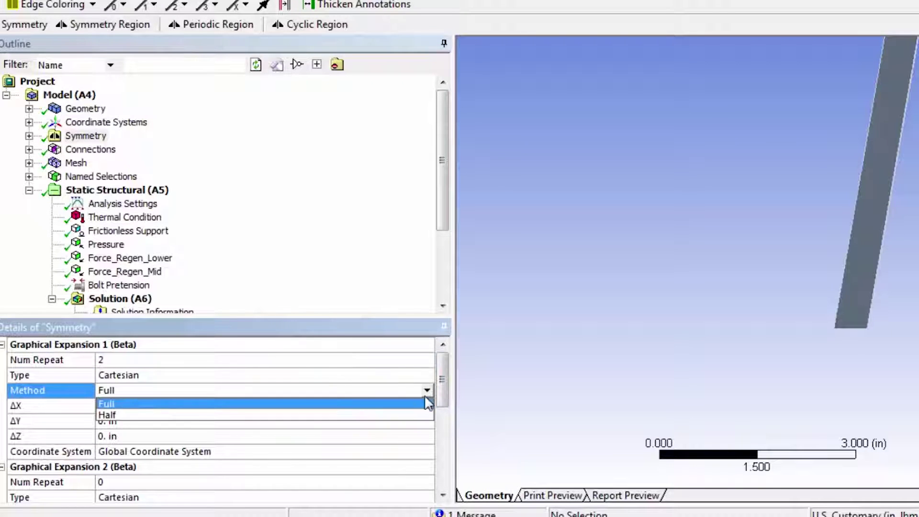
{"action": "left_click", "coordinate": [362, 415]}
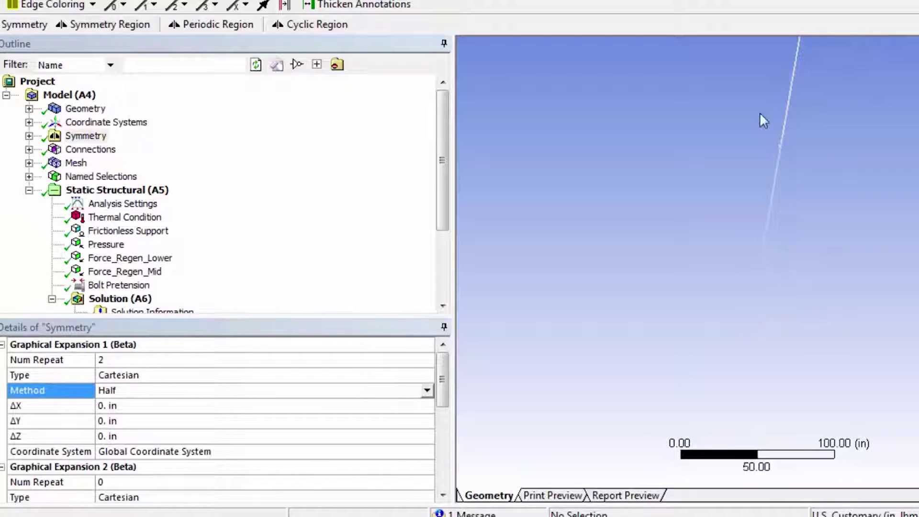
Assign Plane7 as the coordinate system of Graphical Expansion 1 and set its ΔZ to 1e-4 in
{"action": "right_click_drag", "start_coordinate": [760, 113], "coordinate": [803, 169]}
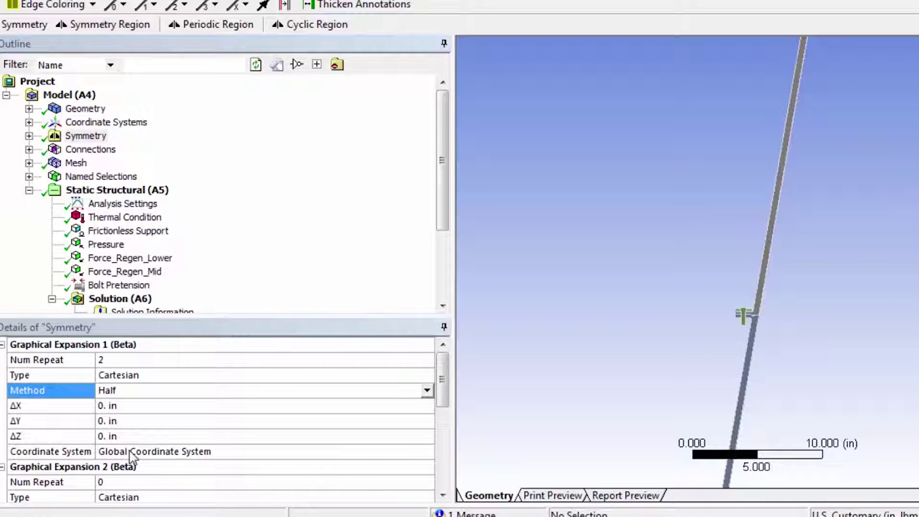
{"action": "right_click_drag", "start_coordinate": [716, 267], "coordinate": [804, 376]}
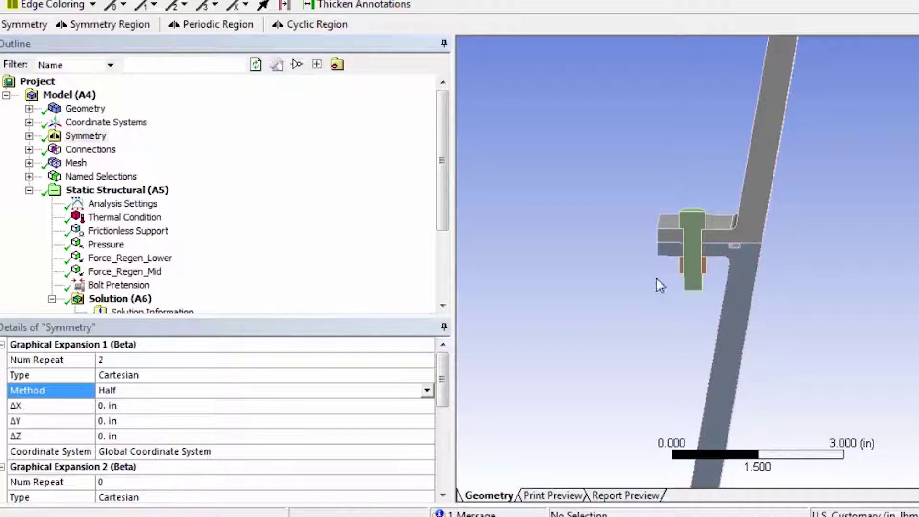
{"action": "left_click", "coordinate": [130, 454]}
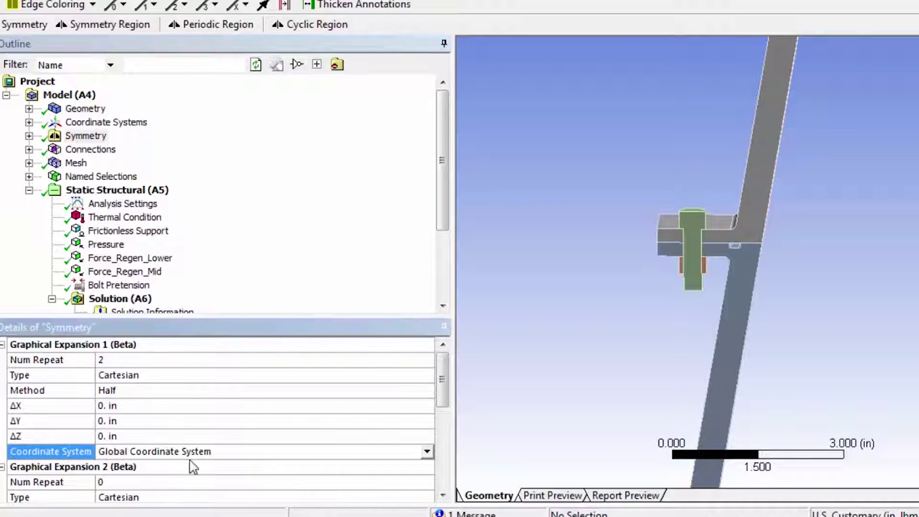
{"action": "left_click", "coordinate": [427, 453]}
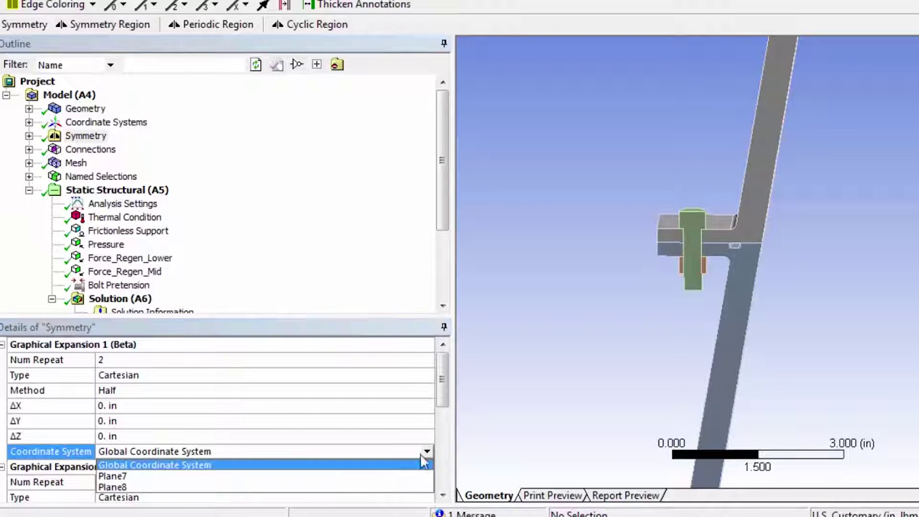
{"action": "left_click", "coordinate": [401, 477]}
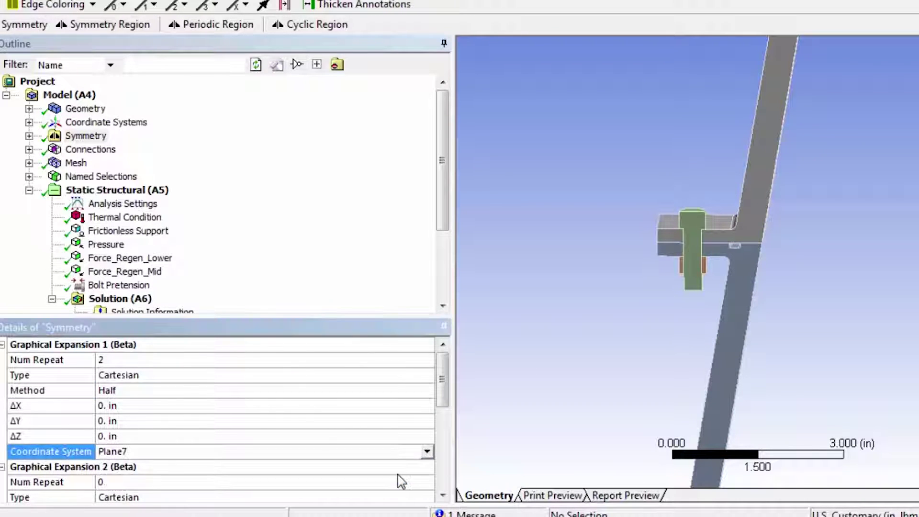
{"action": "left_click", "coordinate": [103, 436]}
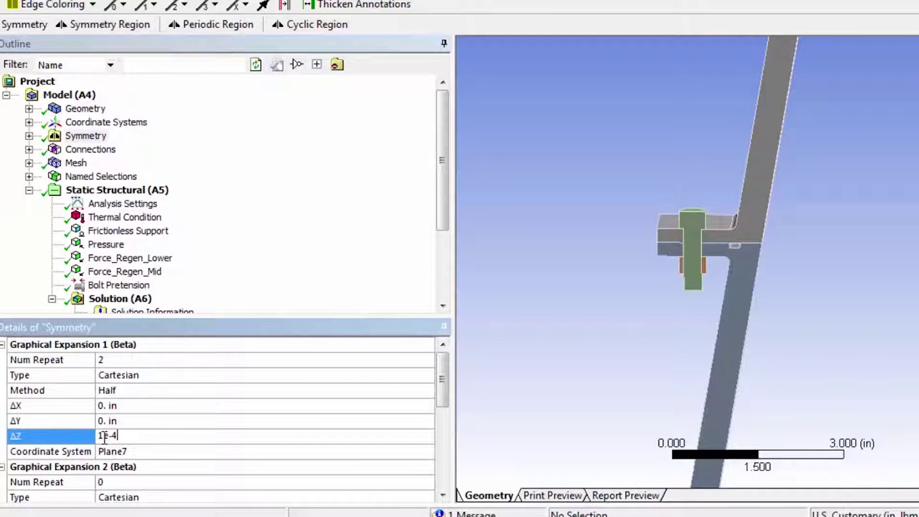
{"action": "key", "text": "Return"}
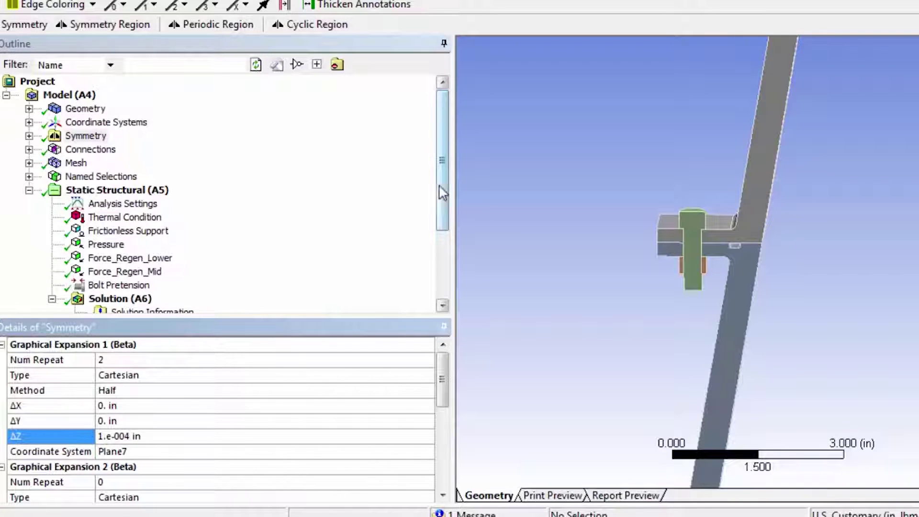
Display the Total Deformation at t=1 result and examine the mirrored bolt and flange up close
{"action": "left_click_drag", "start_coordinate": [441, 188], "coordinate": [446, 239]}
{"action": "left_click", "coordinate": [140, 245]}
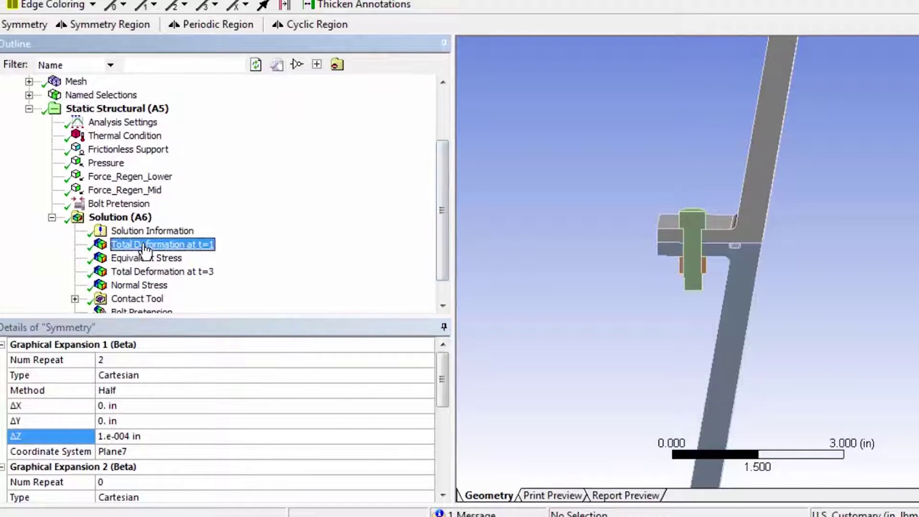
{"action": "right_click_drag", "start_coordinate": [630, 179], "coordinate": [771, 335]}
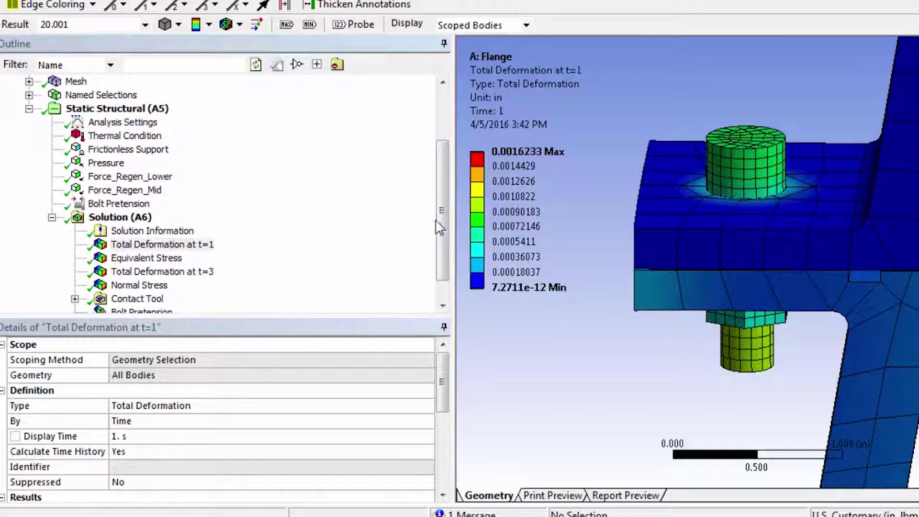
Set the Symmetry object's Graphical Expansion 2 to 2 repeats, Polar type and a Δθ of 1.8°
{"action": "left_click_drag", "start_coordinate": [441, 226], "coordinate": [442, 195]}
{"action": "left_click", "coordinate": [94, 111]}
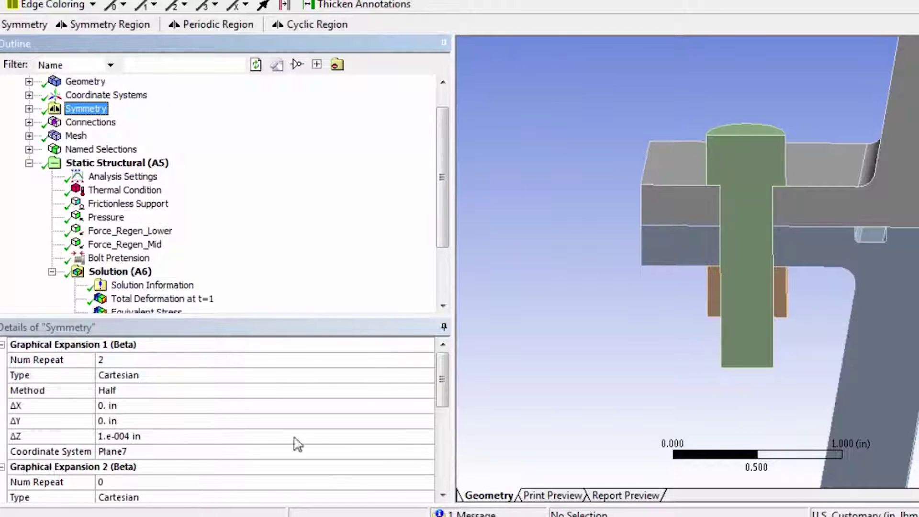
{"action": "left_click_drag", "start_coordinate": [440, 377], "coordinate": [444, 403]}
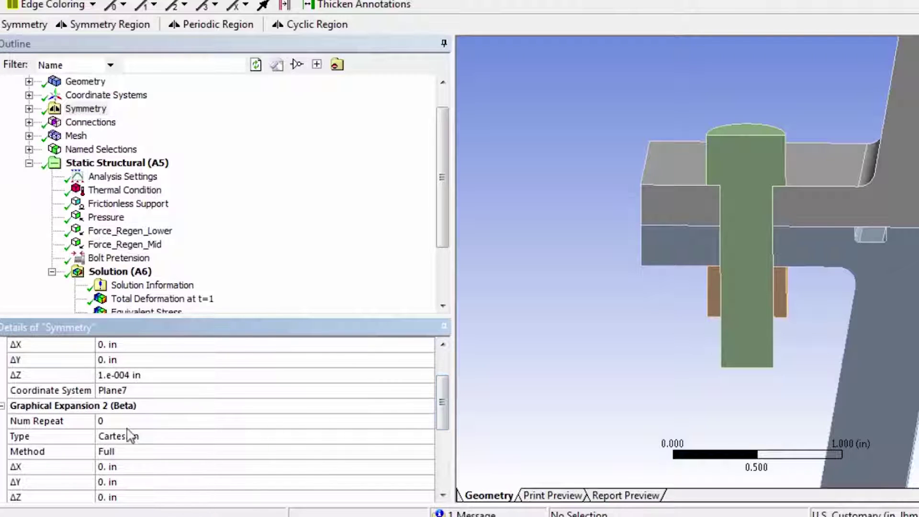
{"action": "left_click", "coordinate": [106, 422]}
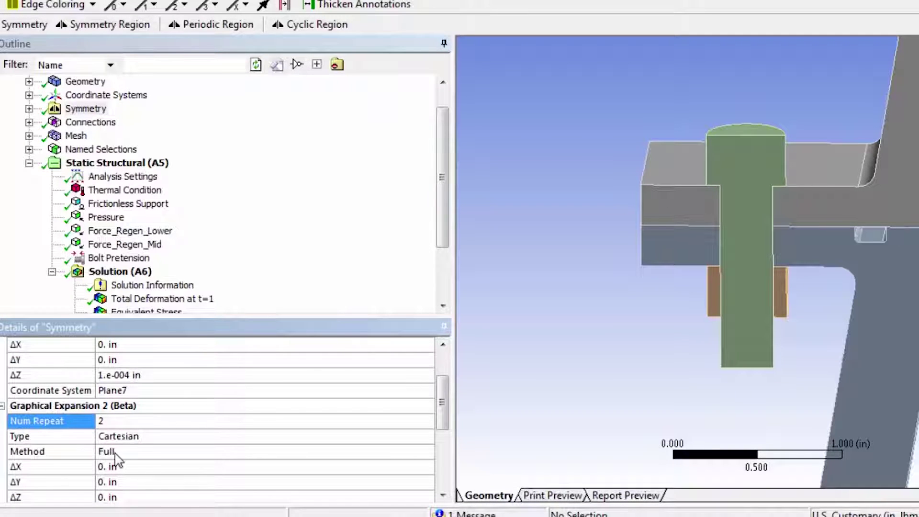
{"action": "left_click", "coordinate": [131, 443]}
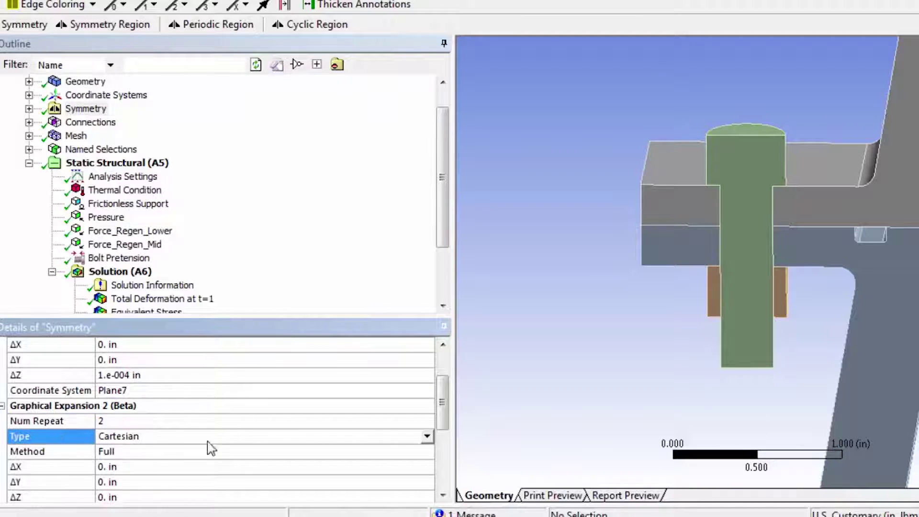
{"action": "left_click", "coordinate": [428, 437]}
{"action": "left_click", "coordinate": [407, 463]}
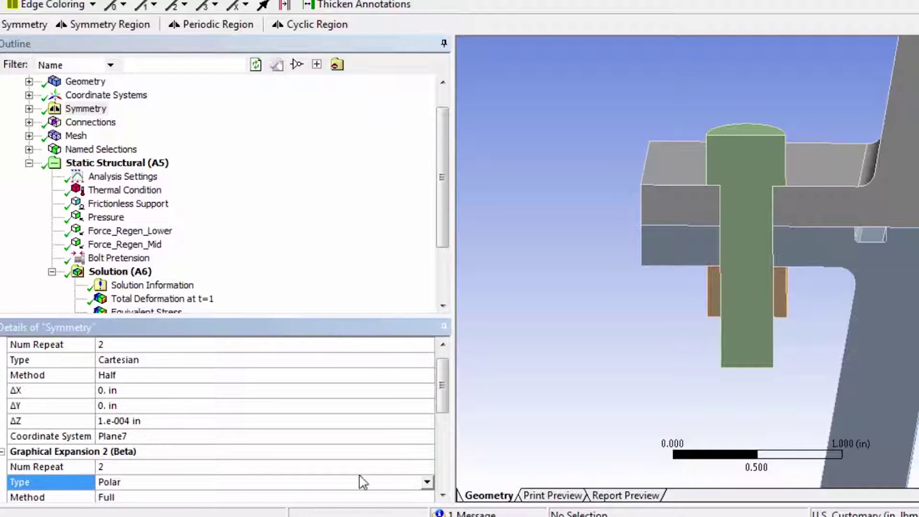
{"action": "left_click_drag", "start_coordinate": [447, 400], "coordinate": [448, 424]}
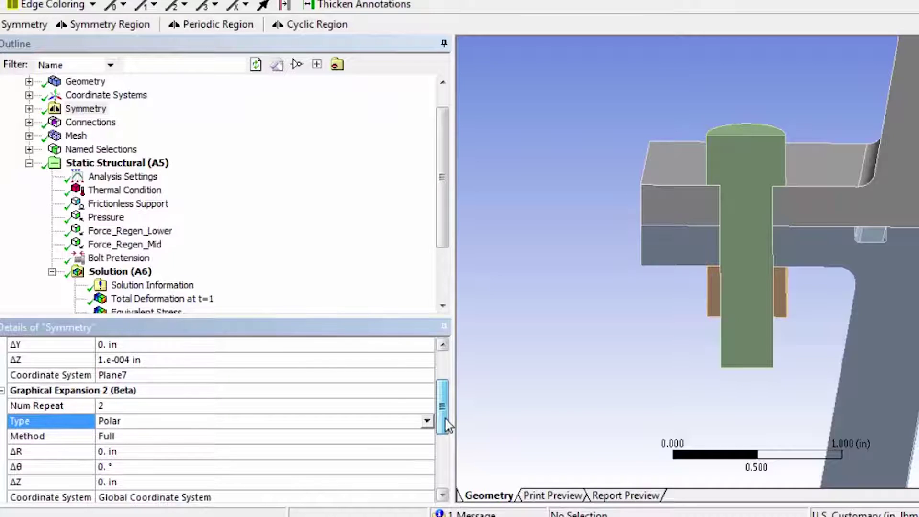
{"action": "left_click", "coordinate": [113, 467]}
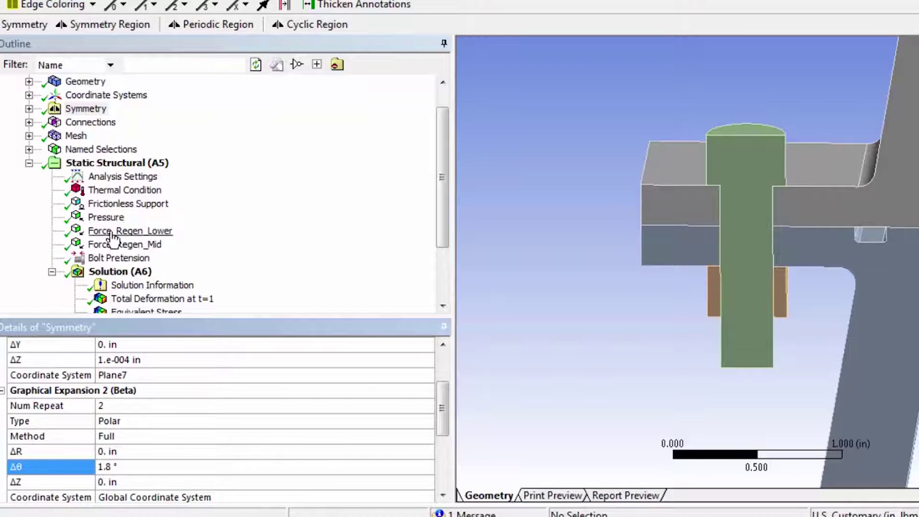
Display Total Deformation at t=1 again and examine the expanded flange sector around the bolts
{"action": "left_click", "coordinate": [180, 300]}
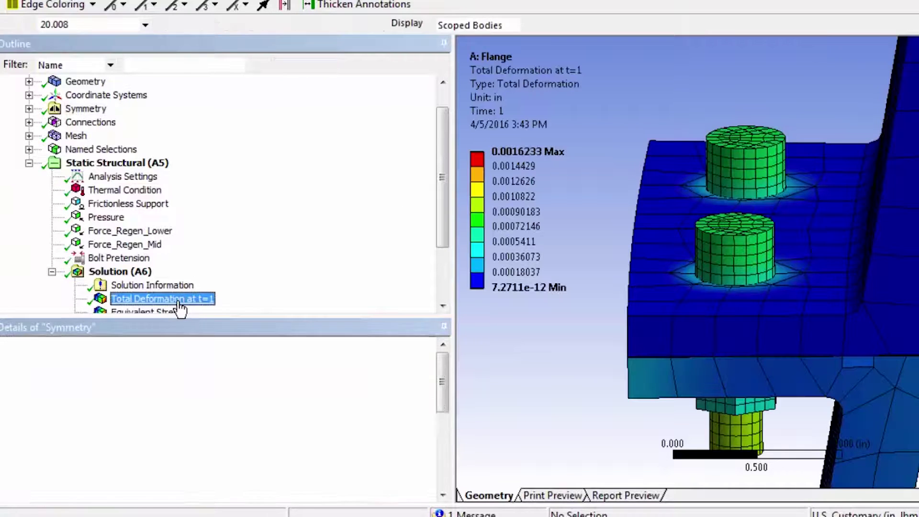
{"action": "scroll", "coordinate": [631, 441], "scroll_direction": "down", "scroll_amount": 3}
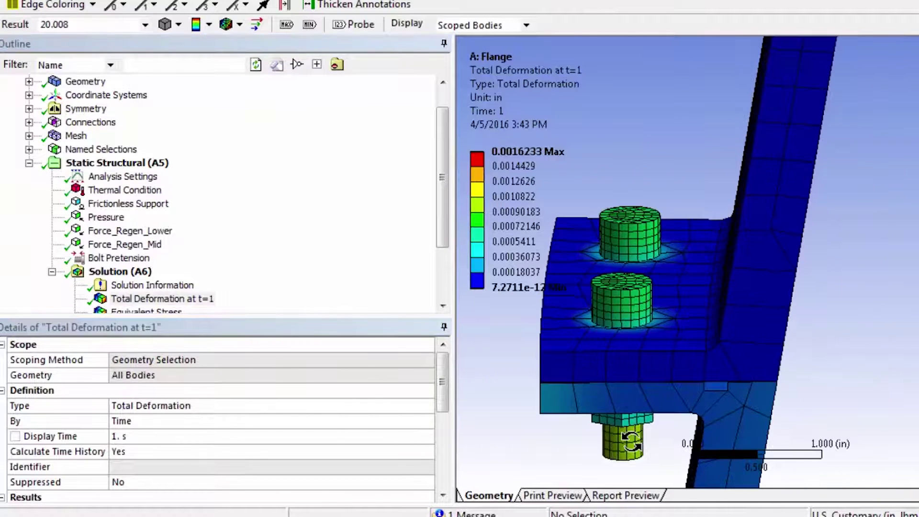
{"action": "right_click_drag", "start_coordinate": [627, 201], "coordinate": [744, 376]}
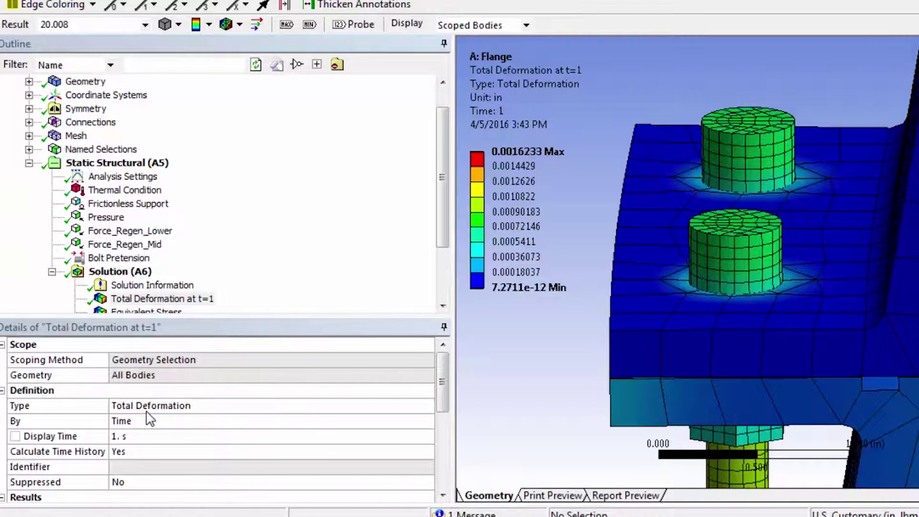
{"action": "scroll", "coordinate": [563, 409], "scroll_direction": "down", "scroll_amount": 3}
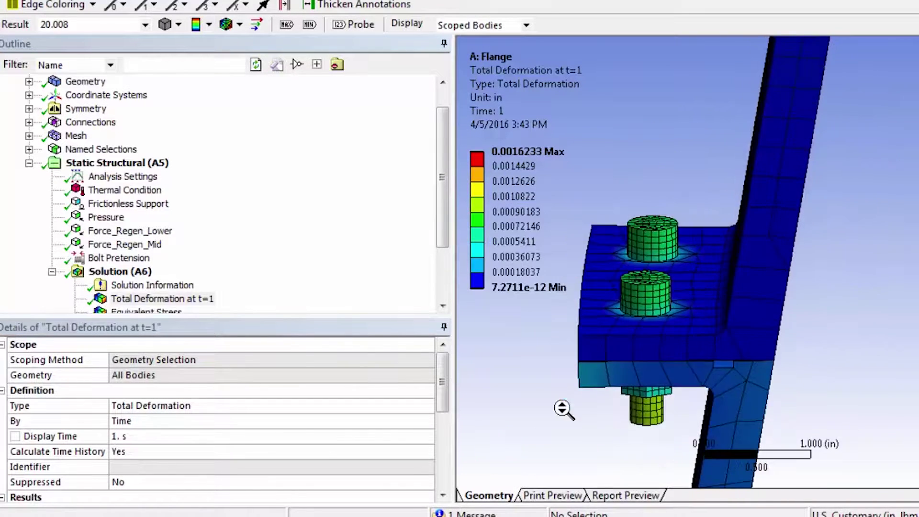
{"action": "scroll", "coordinate": [565, 405], "scroll_direction": "down", "scroll_amount": 2}
{"action": "left_click_drag", "start_coordinate": [607, 205], "coordinate": [767, 398]}
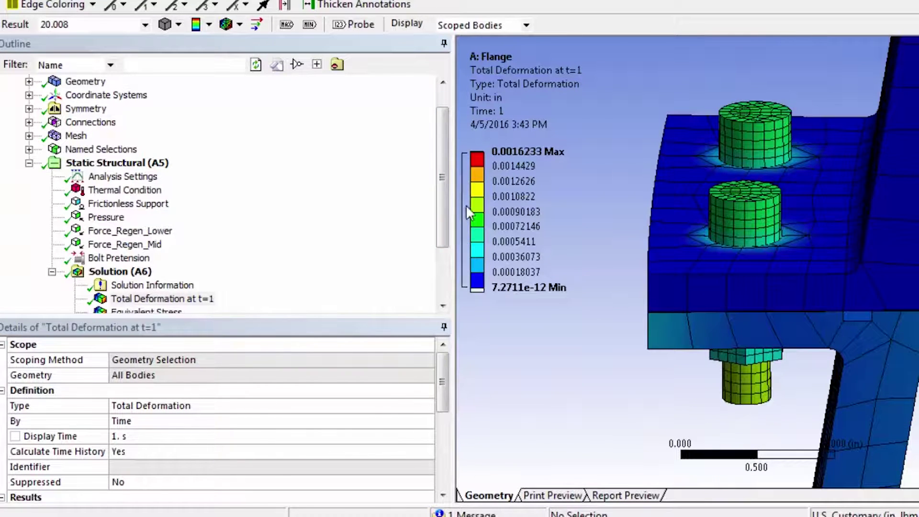
Set Num Repeat of the symmetry's Graphical Expansion 1 to 0 and open Num Repeat of Graphical Expansion 2 for editing
{"action": "left_click_drag", "start_coordinate": [443, 206], "coordinate": [444, 273]}
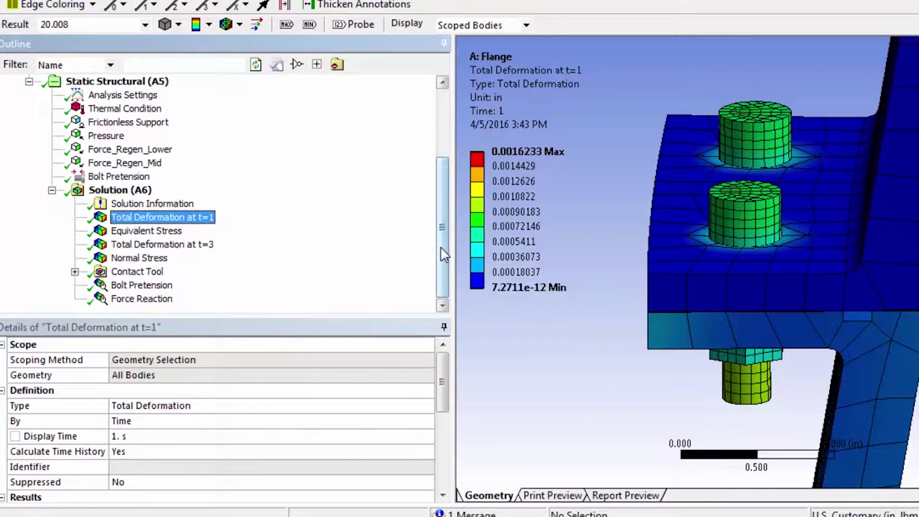
{"action": "left_click_drag", "start_coordinate": [440, 252], "coordinate": [446, 201]}
{"action": "left_click", "coordinate": [86, 123]}
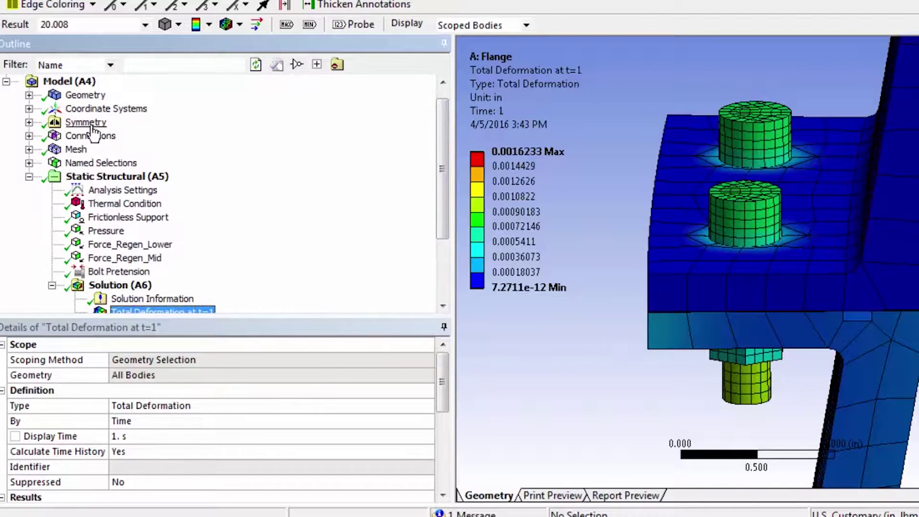
{"action": "left_click", "coordinate": [109, 359]}
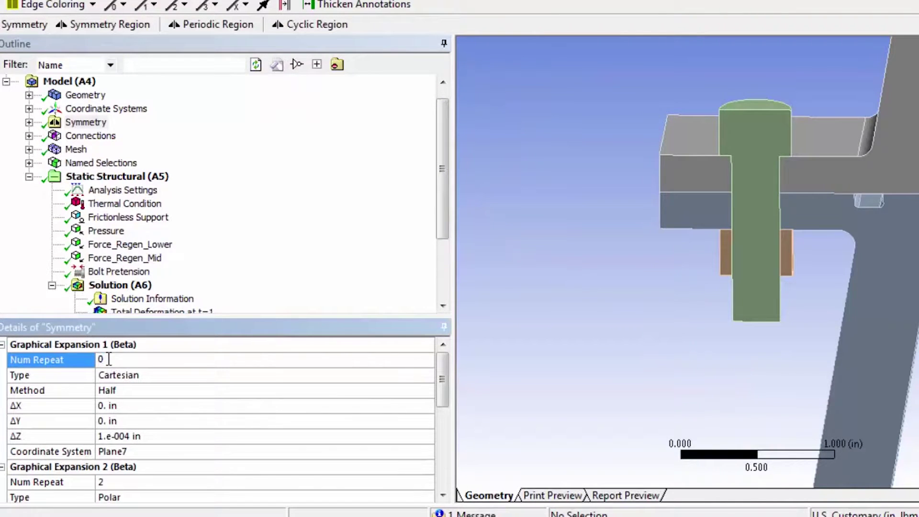
{"action": "left_click", "coordinate": [116, 482]}
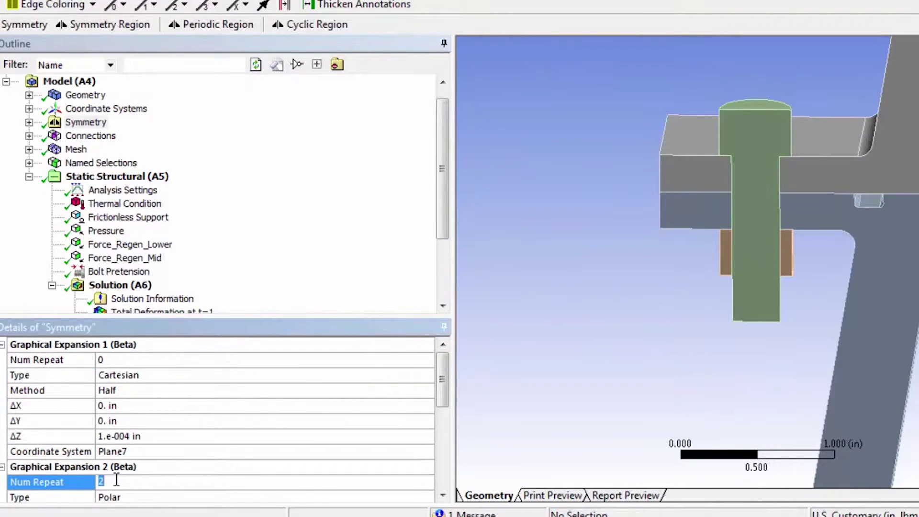